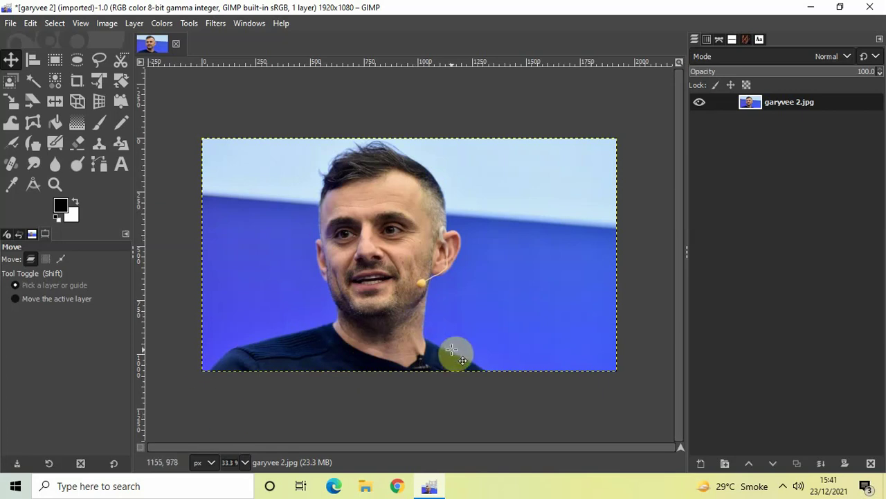
Switch to the Paths tool and place the first anchor at the photo's bottom-left corner
left_click(189, 24)
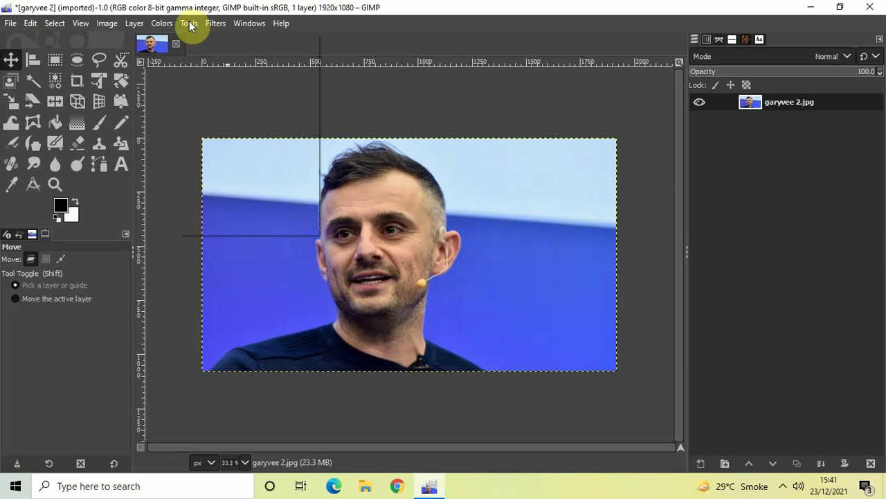
left_click(223, 85)
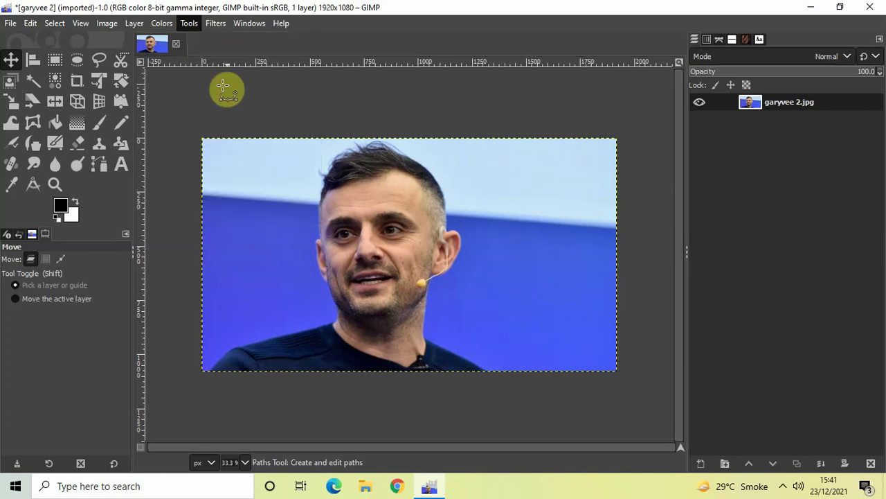
left_click(208, 370)
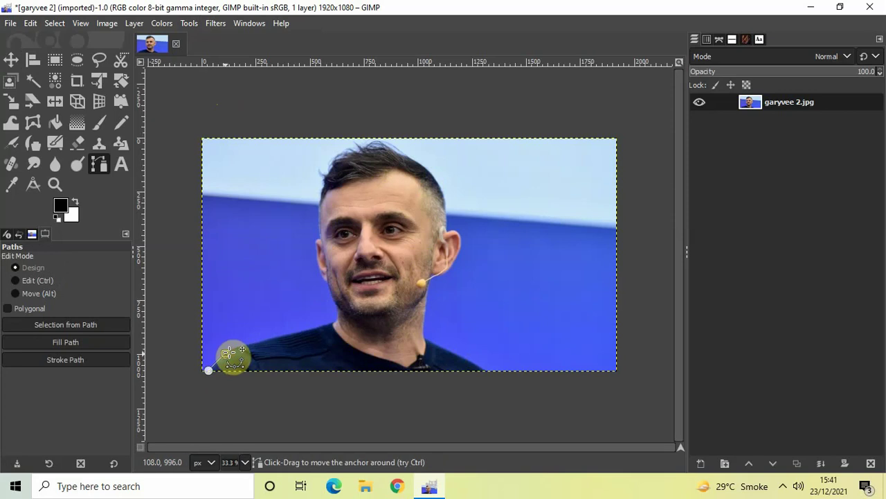
Add three anchors along the shoulder, then undo the two misplaced ones
left_click(225, 354)
left_click(242, 346)
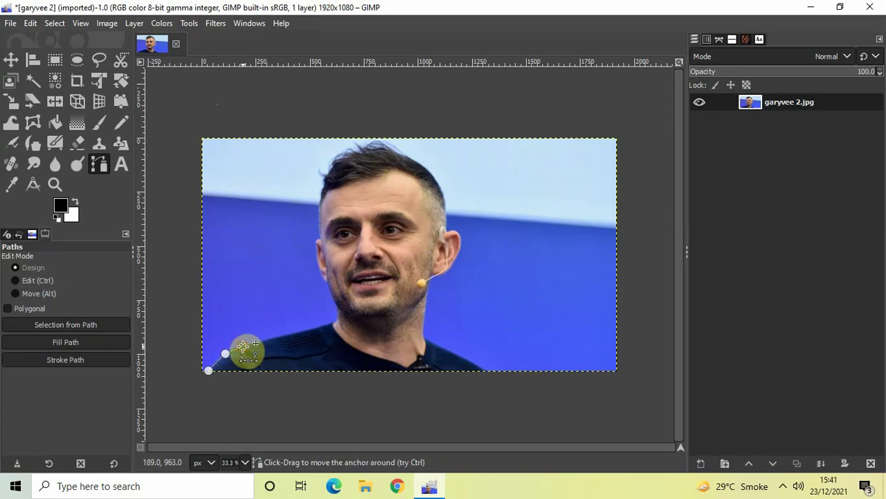
left_click(270, 339)
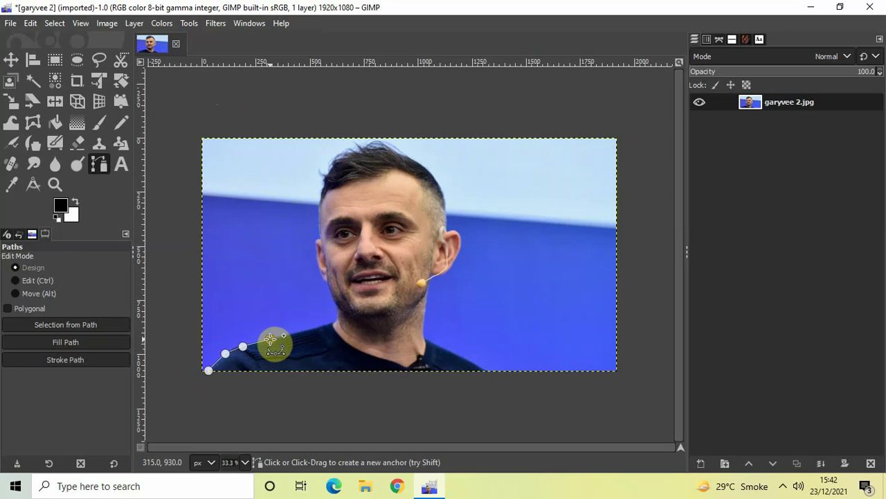
key("ctrl+z")
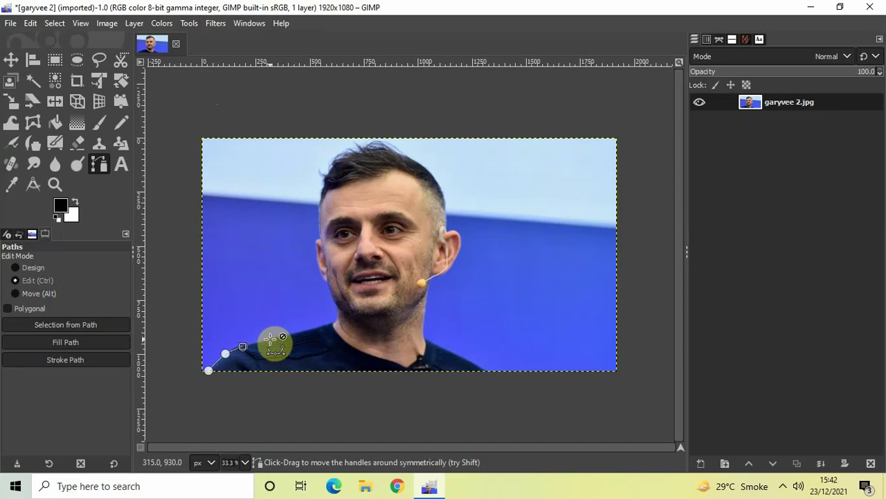
key("ctrl+z")
key("ctrl+z")
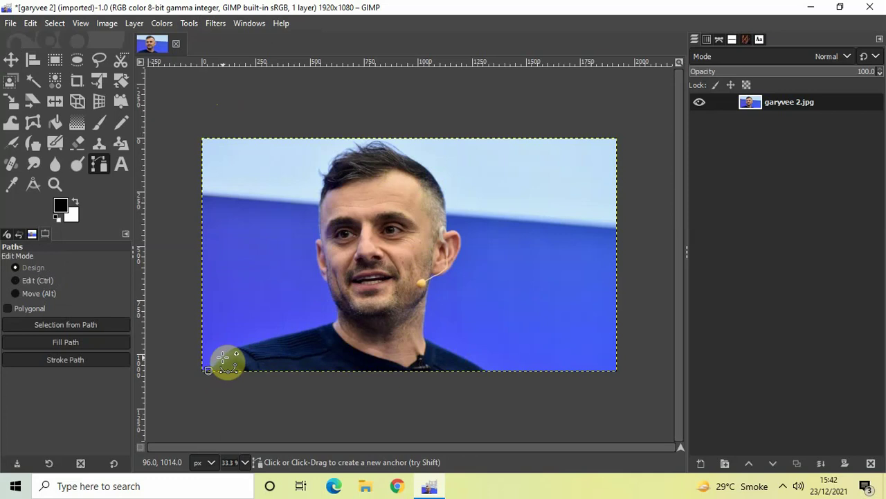
Trace anchors from just above the corner along the left shoulder to where it meets the neck
left_click(222, 357)
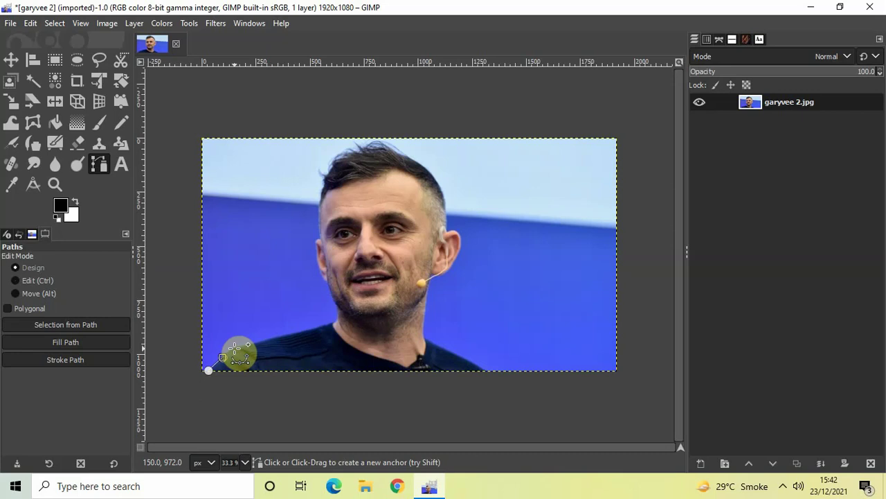
left_click(234, 348)
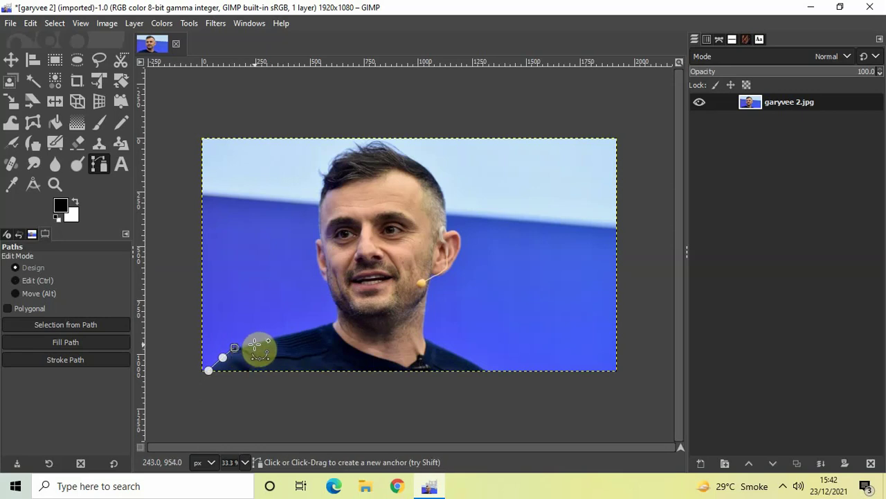
left_click(257, 342)
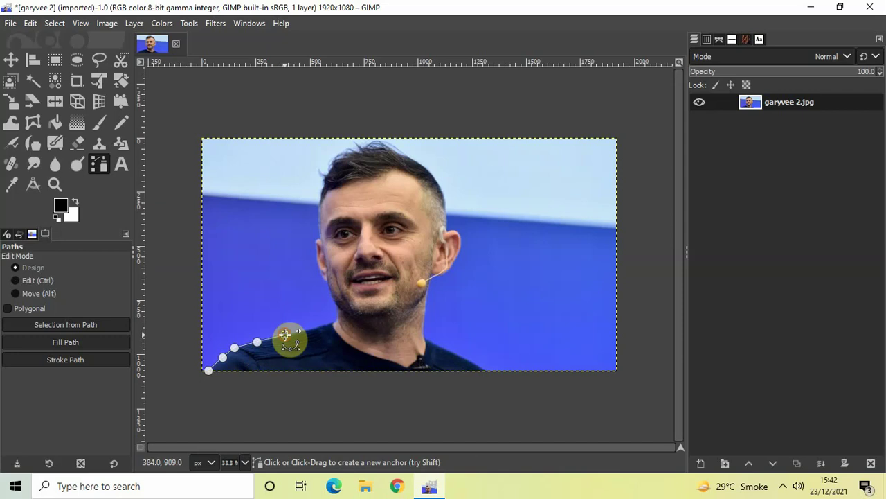
left_click(285, 334)
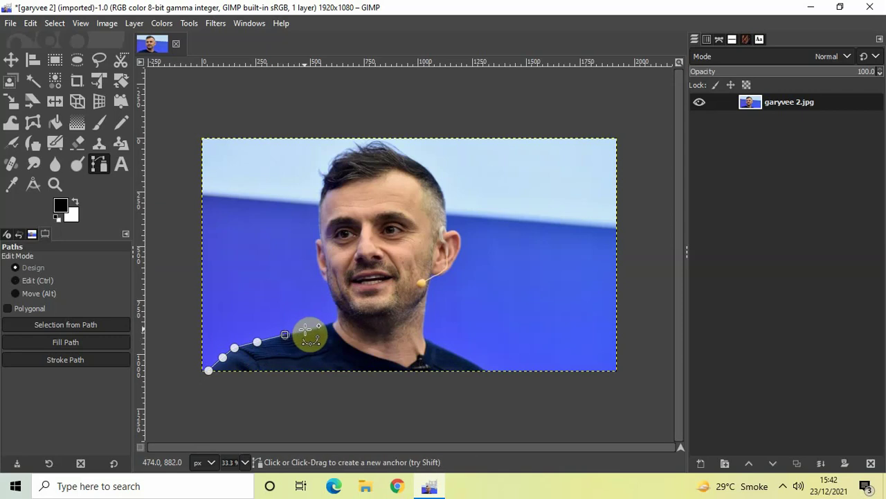
left_click(305, 329)
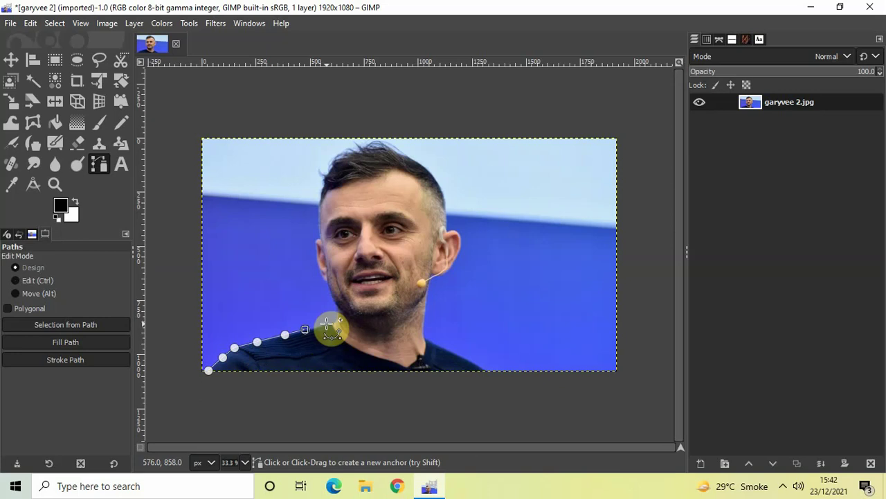
left_click(326, 323)
left_click(339, 315)
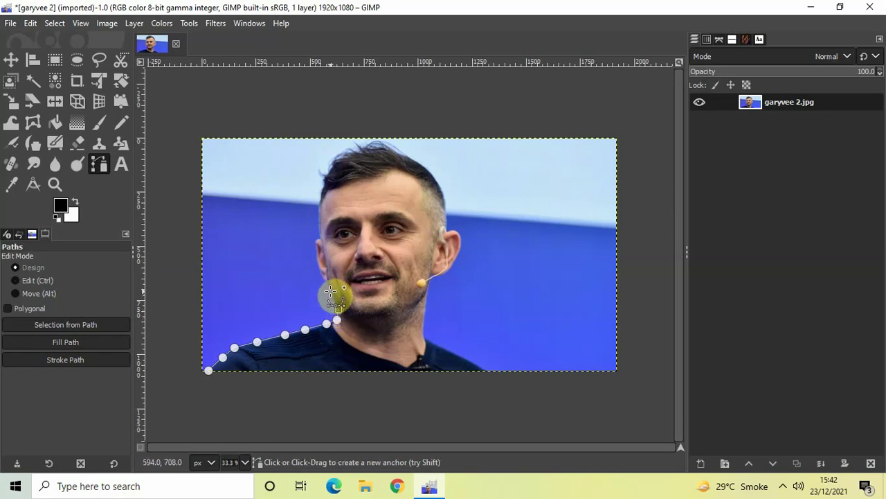
Continue the path up the neck, jaw and cheek edge to beside the eye
left_click(339, 309)
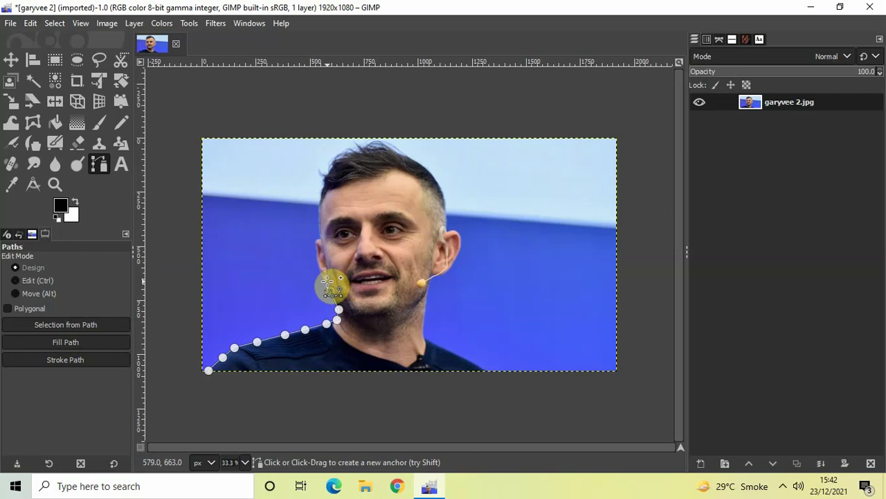
left_click(330, 291)
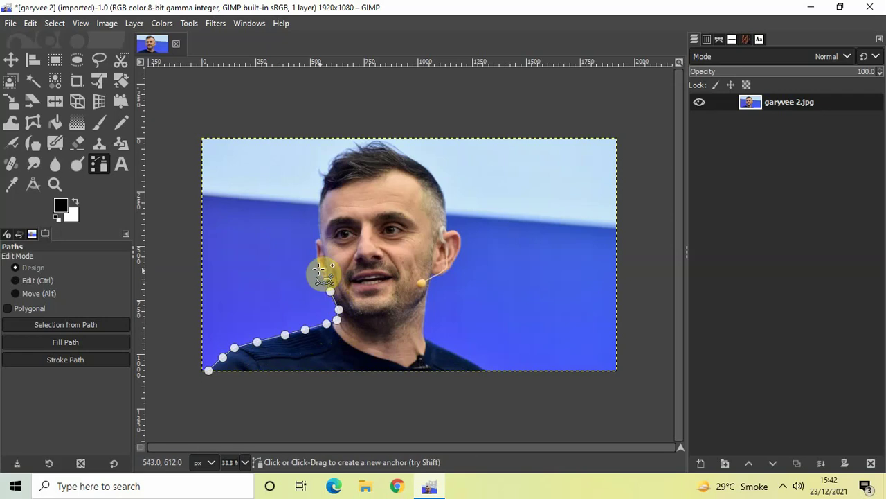
left_click(318, 266)
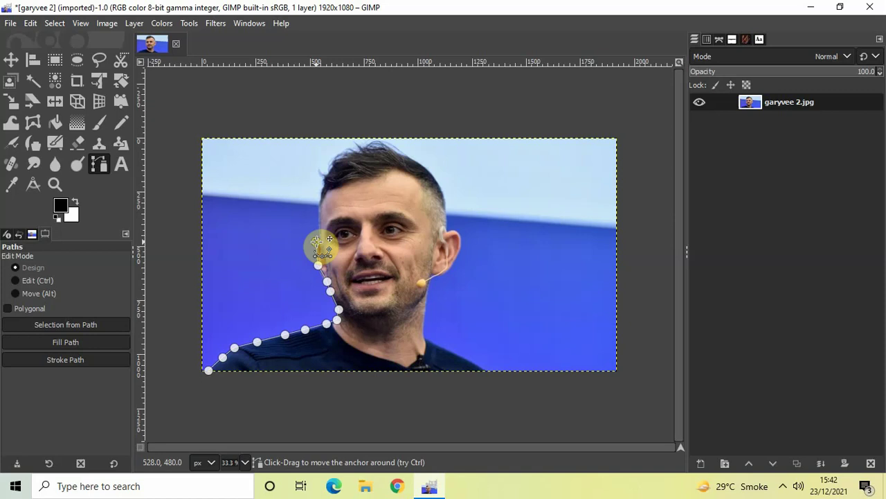
left_click(319, 243)
left_click(319, 207)
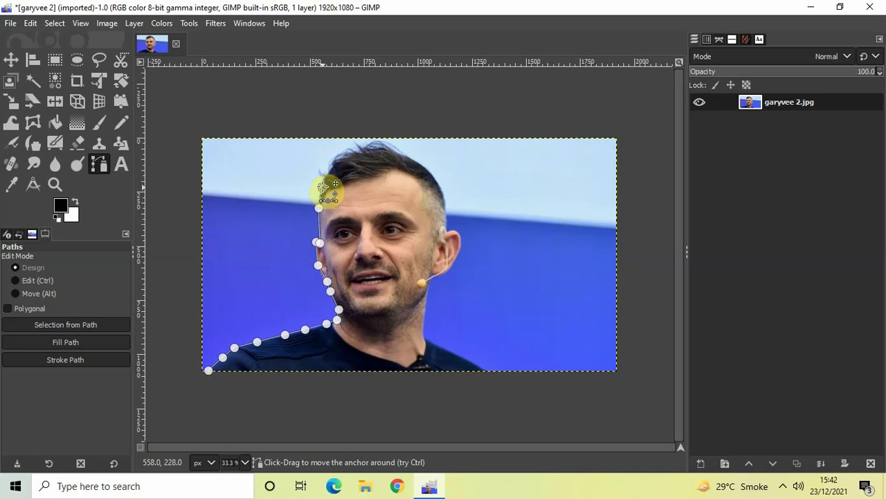
Extend the path up to the hairline and across the top of the hair past the crown
left_click(322, 187)
left_click(325, 172)
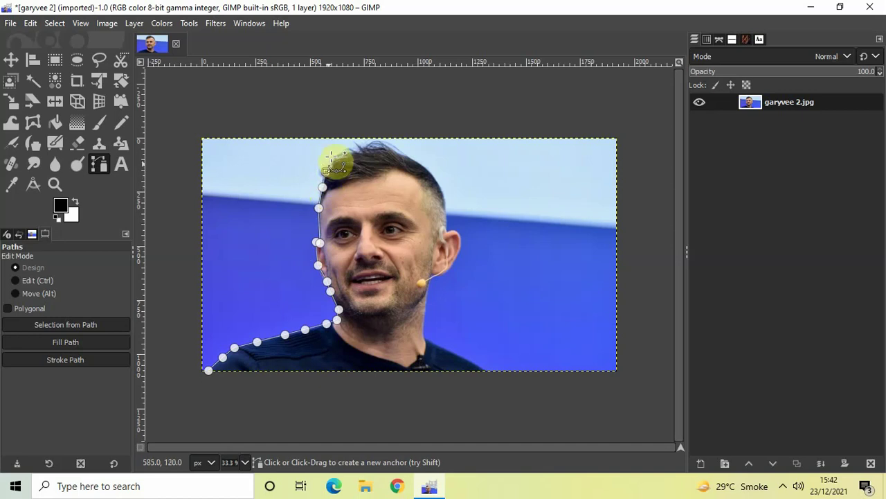
left_click(333, 157)
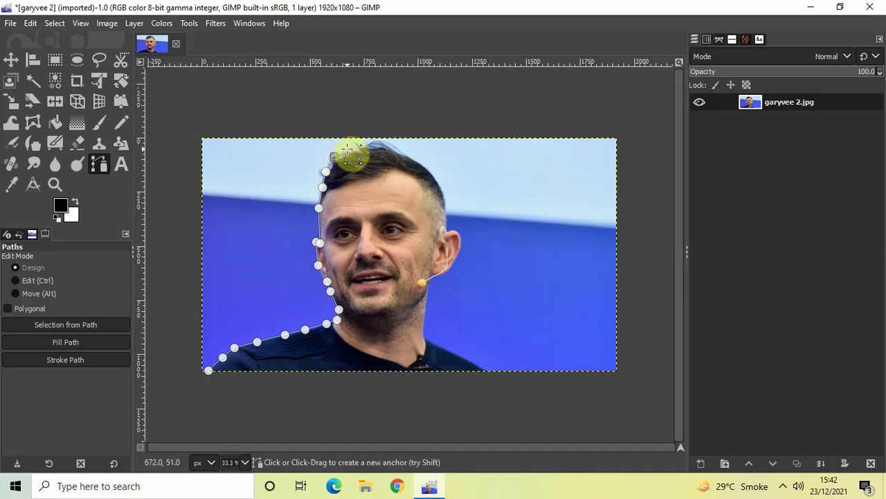
left_click(347, 148)
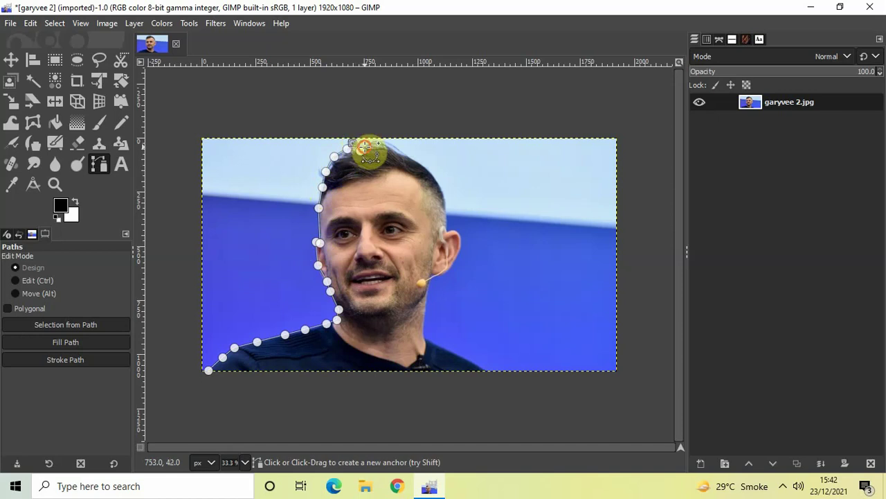
left_click(362, 146)
left_click(375, 140)
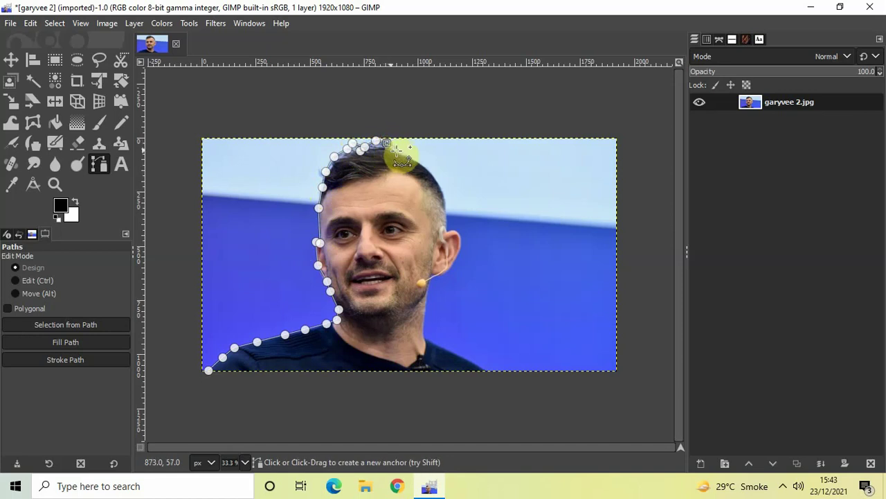
left_click(404, 151)
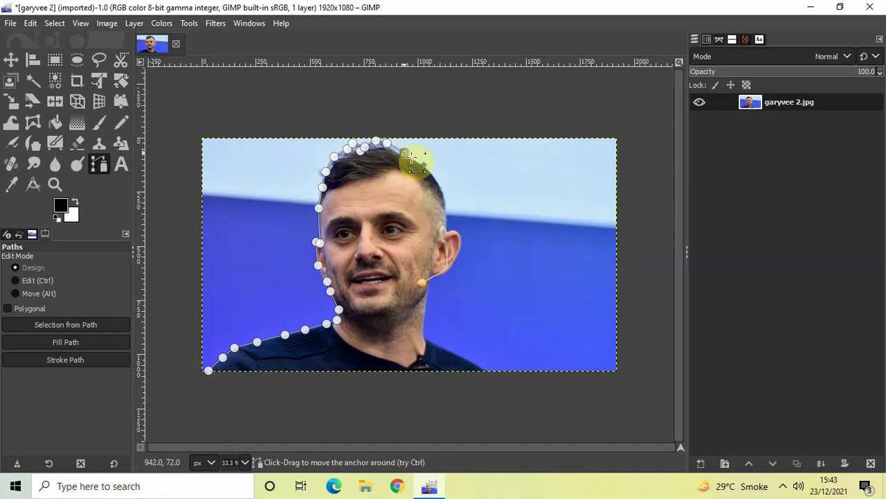
Trace the path down the right side of the hair and around the ear's outer edge
left_click(412, 159)
left_click(426, 167)
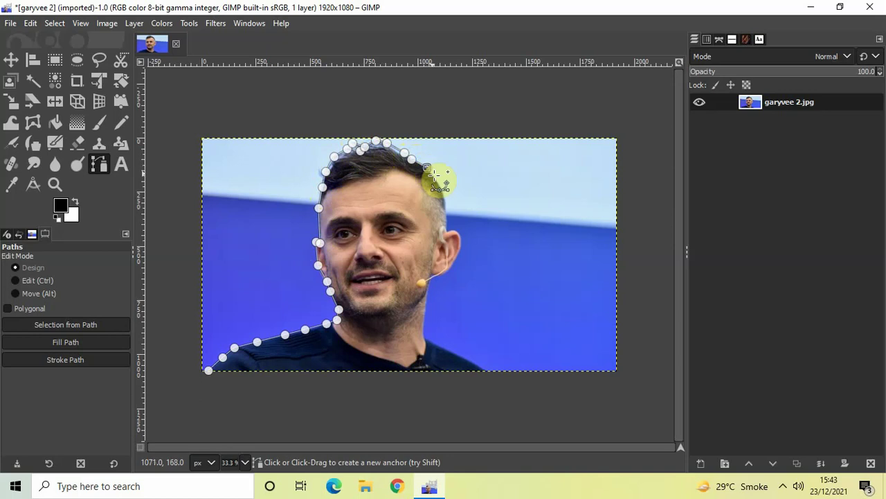
left_click(436, 179)
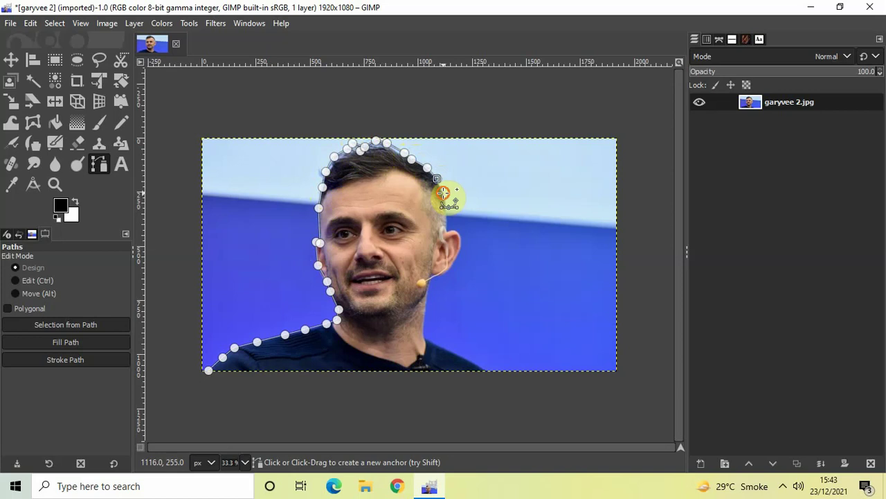
left_click(443, 192)
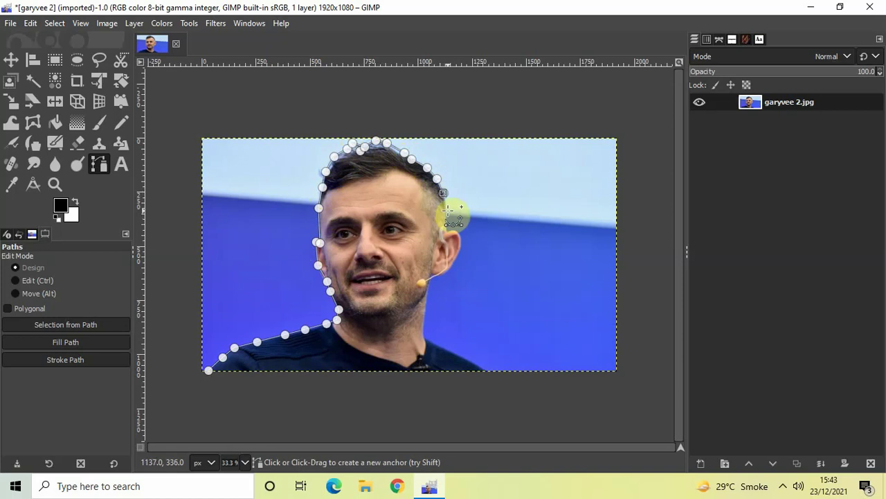
left_click(446, 209)
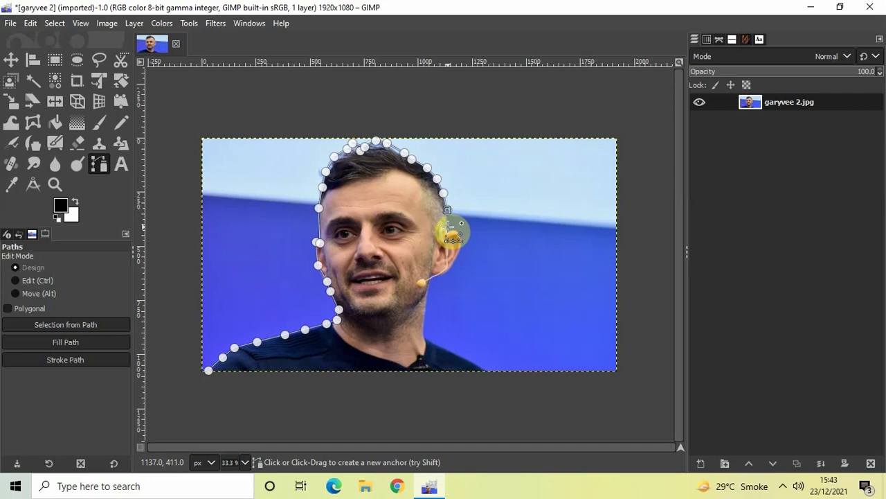
left_click(449, 227)
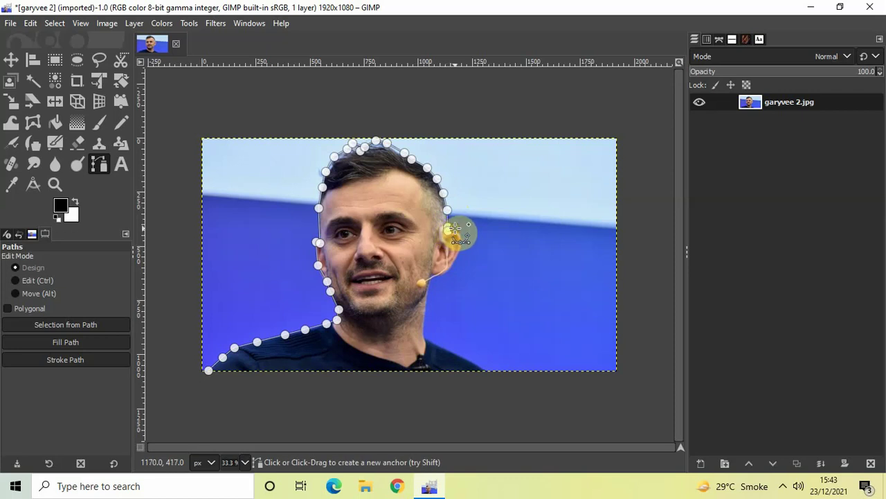
left_click(454, 228)
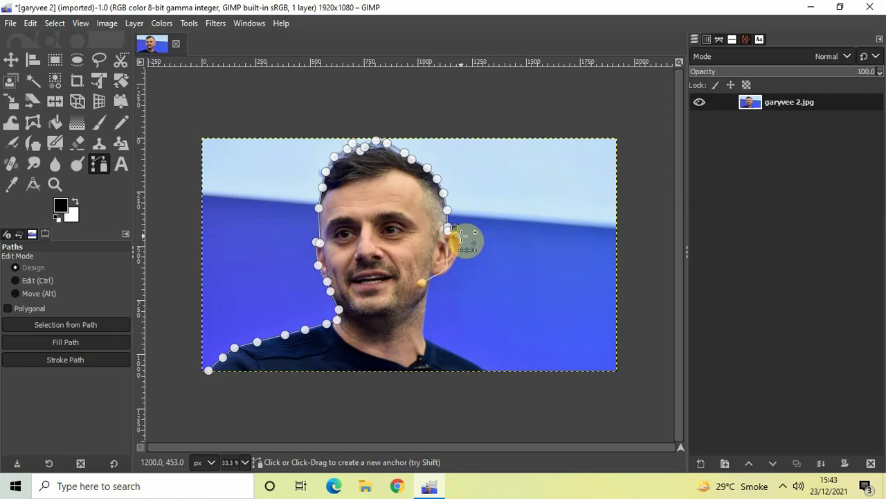
left_click(461, 235)
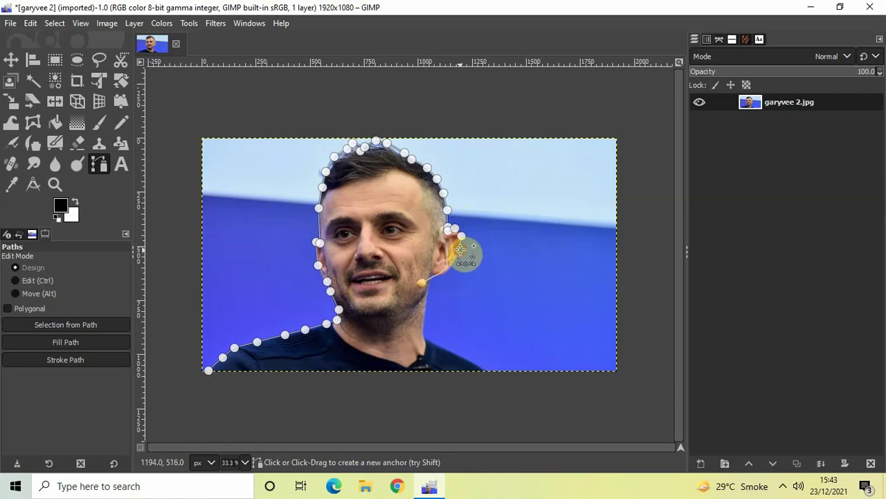
left_click(460, 249)
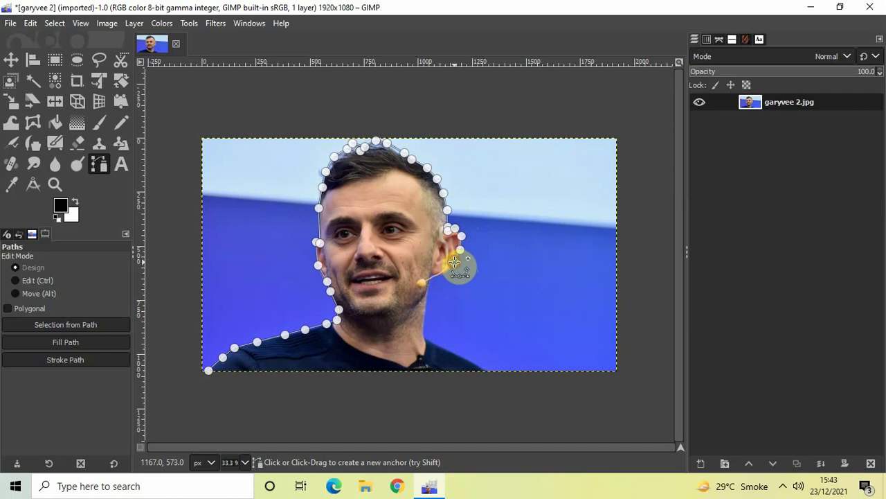
Carry the path down the jawline, neck and shoulder to the photo's bottom edge
left_click(454, 263)
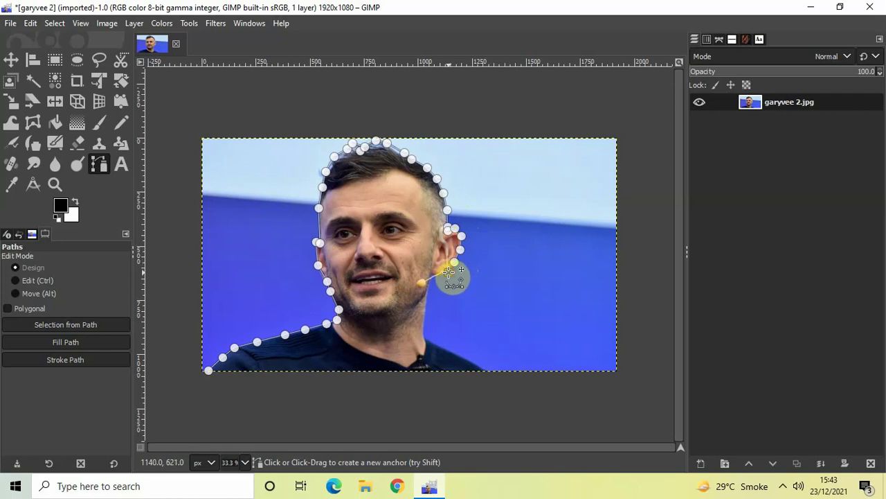
left_click(446, 272)
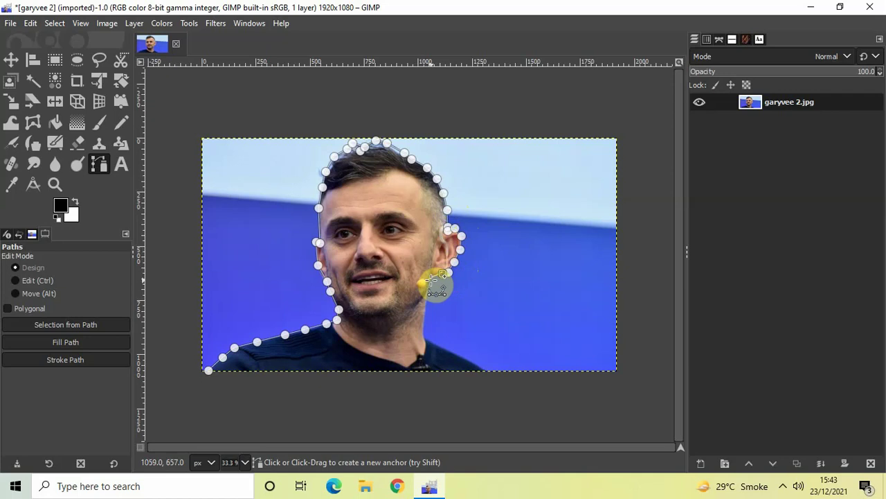
left_click(429, 281)
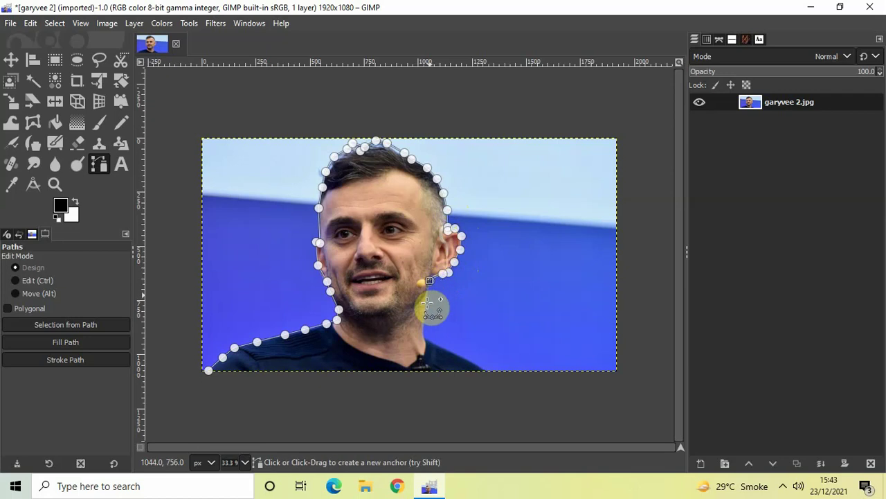
left_click(426, 299)
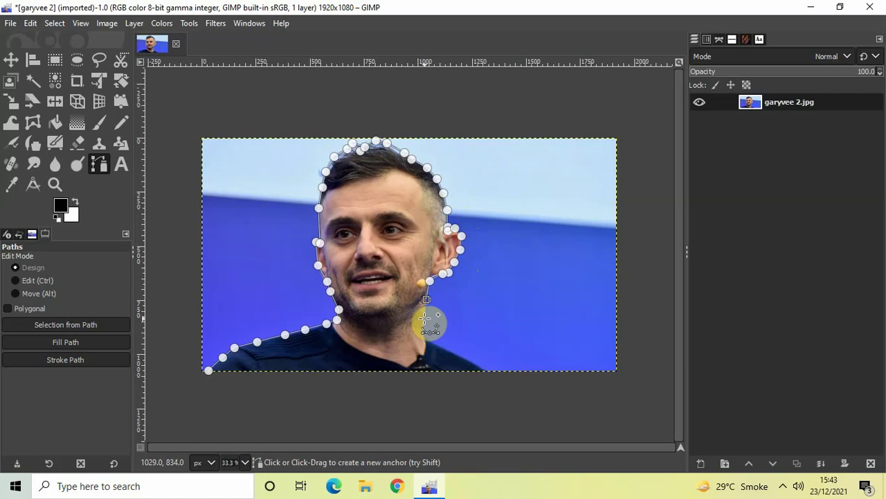
left_click(424, 317)
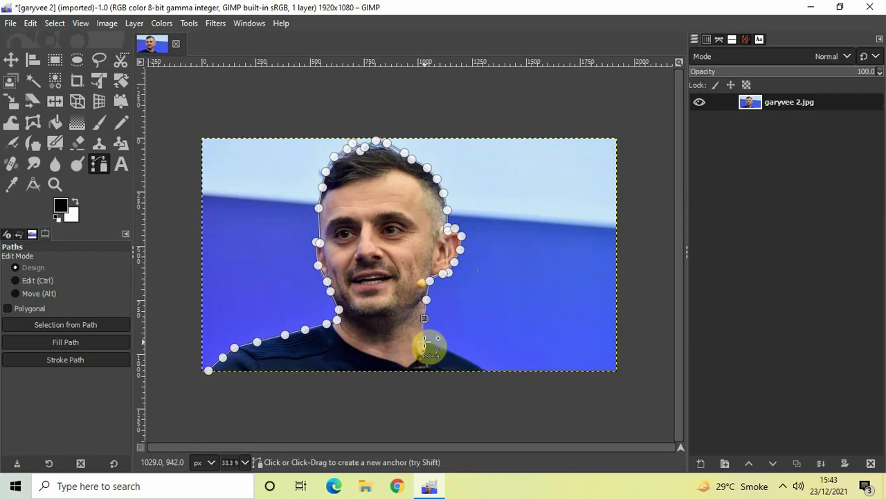
left_click(423, 335)
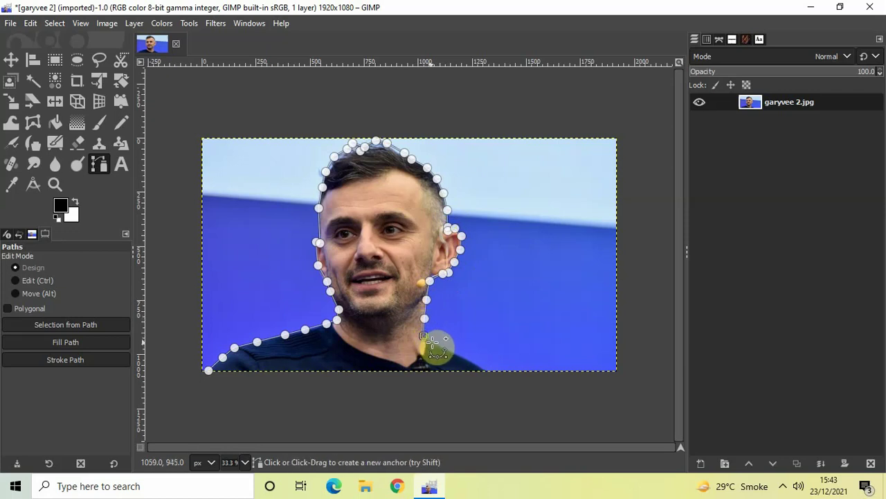
left_click(432, 343)
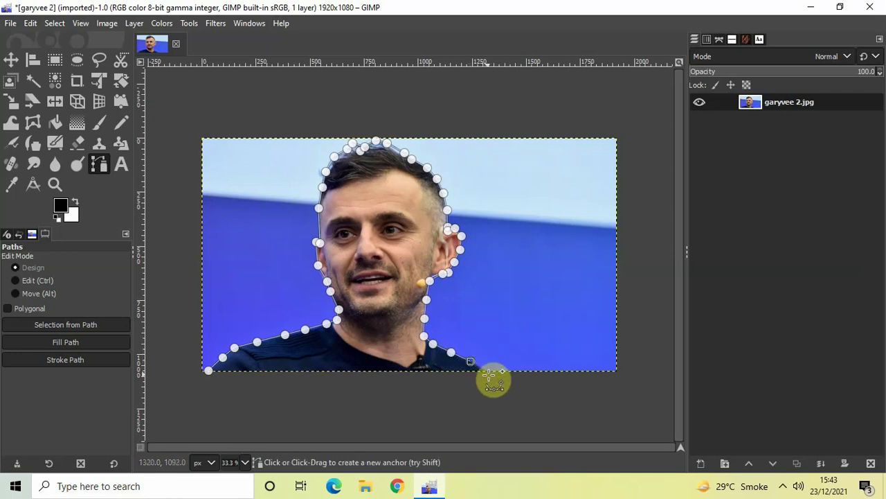
left_click(493, 377)
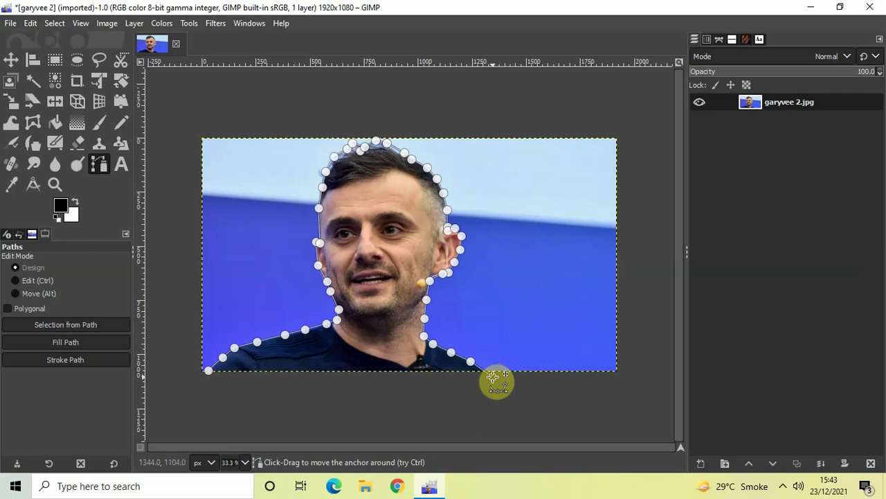
Add an anchor below the photo, Ctrl-click the first anchor to close the loop, and convert it to a selection
left_click(198, 401)
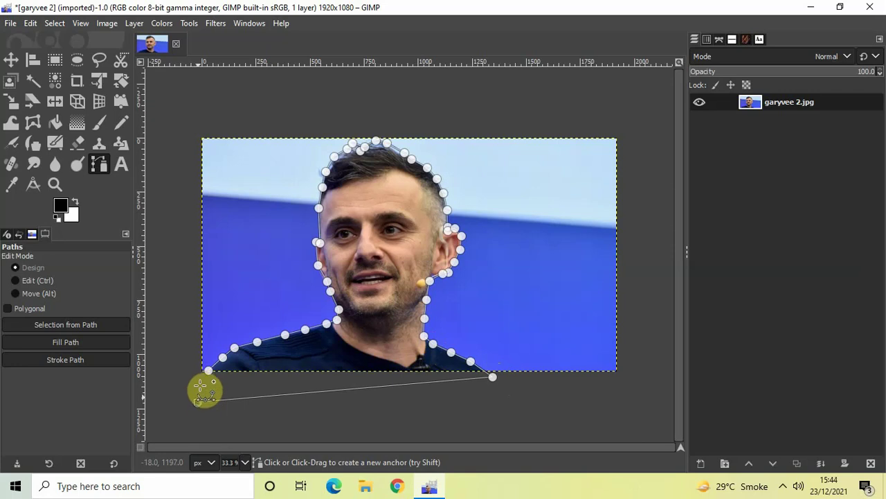
key("ctrl")
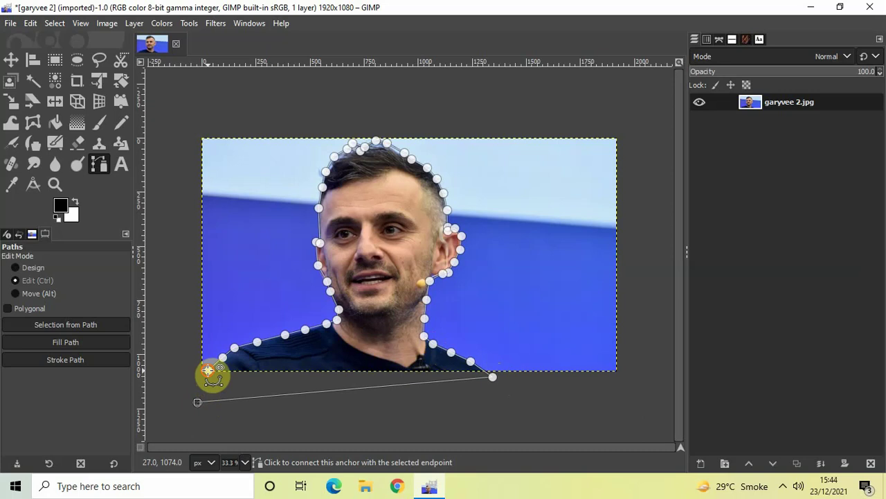
left_click(208, 371, "ctrl")
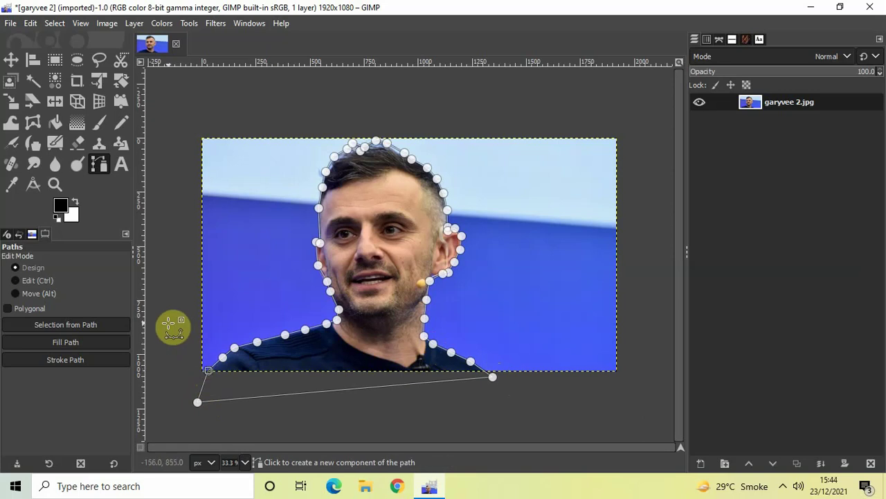
key("shift+v")
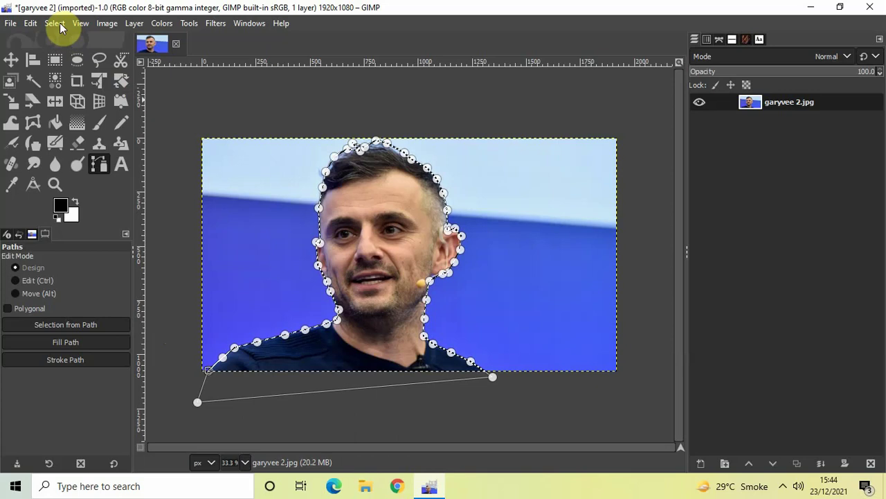
Apply Select > Border with a 10 px width and the Smooth border style
left_click(59, 26)
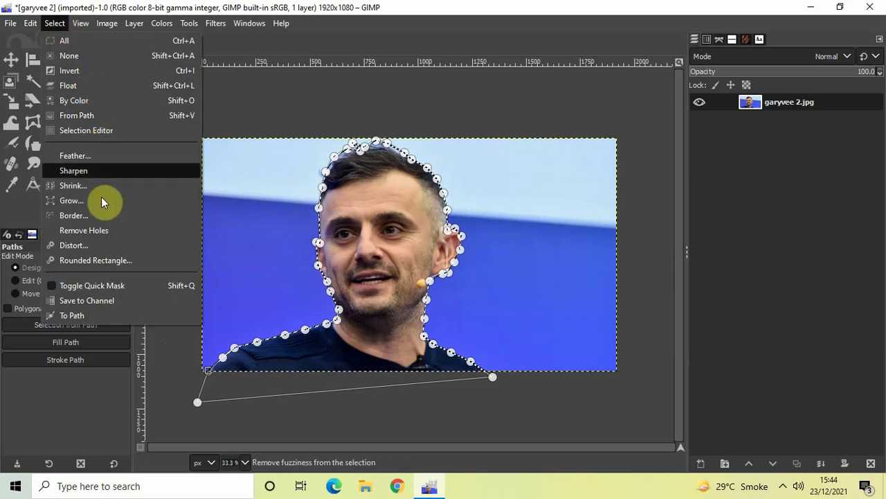
left_click(104, 216)
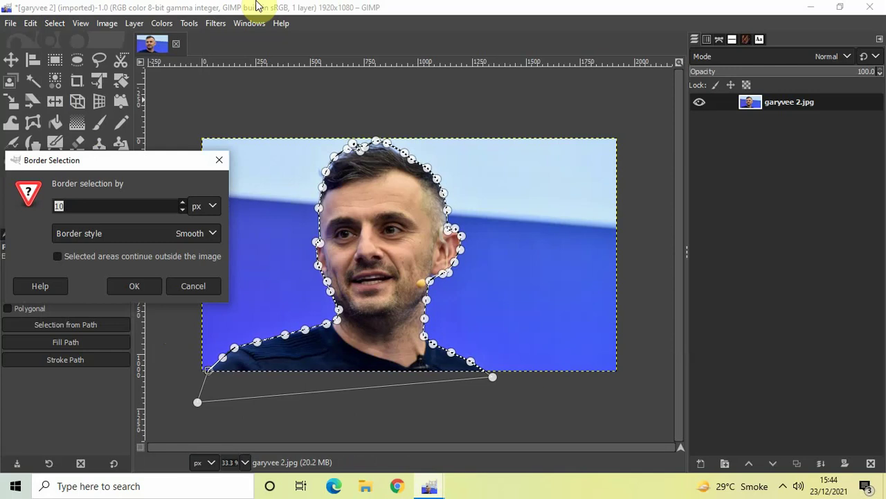
left_click(116, 208)
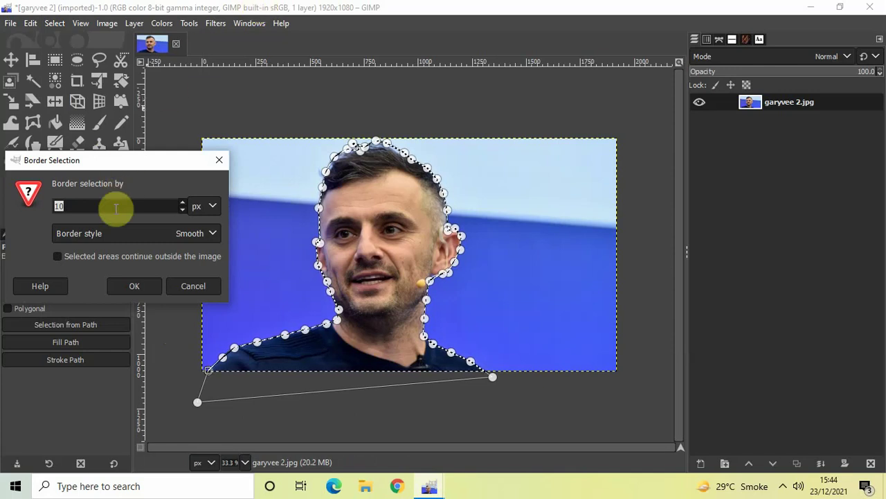
key("BackSpace")
key("BackSpace")
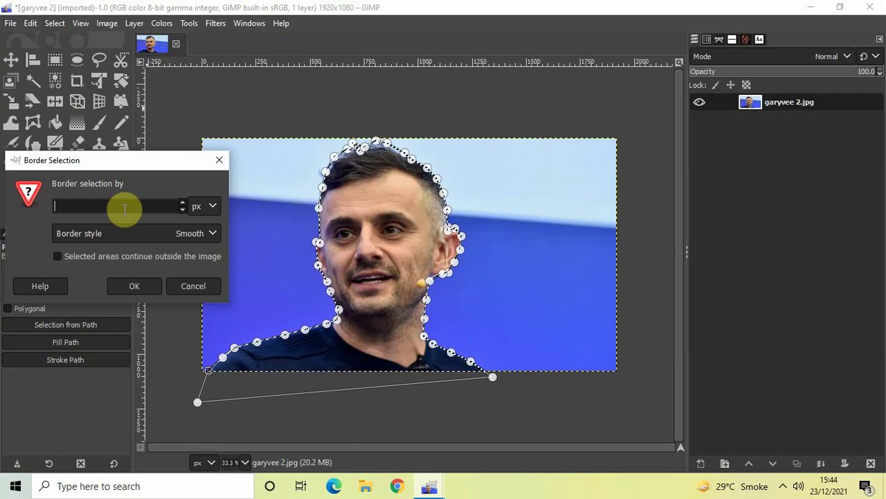
type("10")
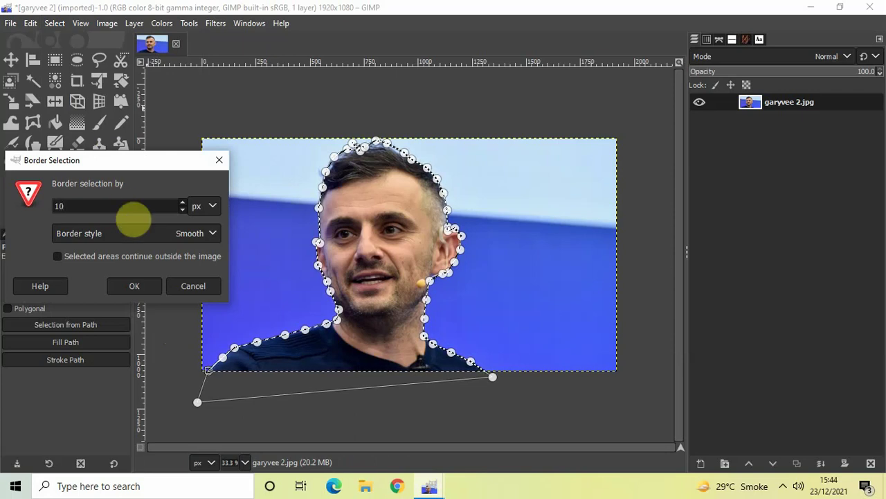
left_click(177, 233)
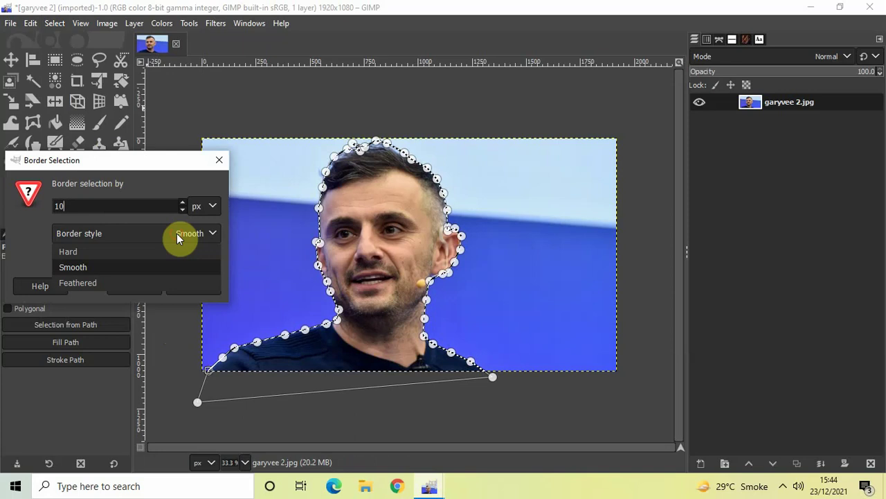
left_click(129, 267)
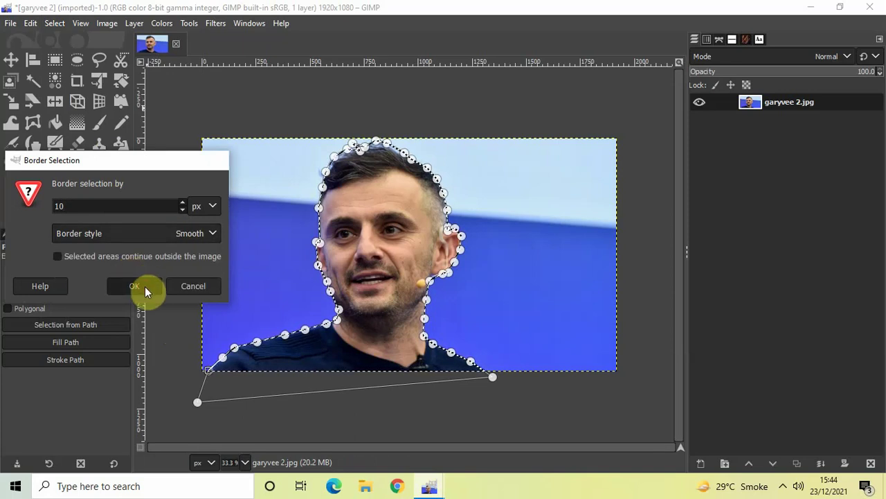
left_click(145, 286)
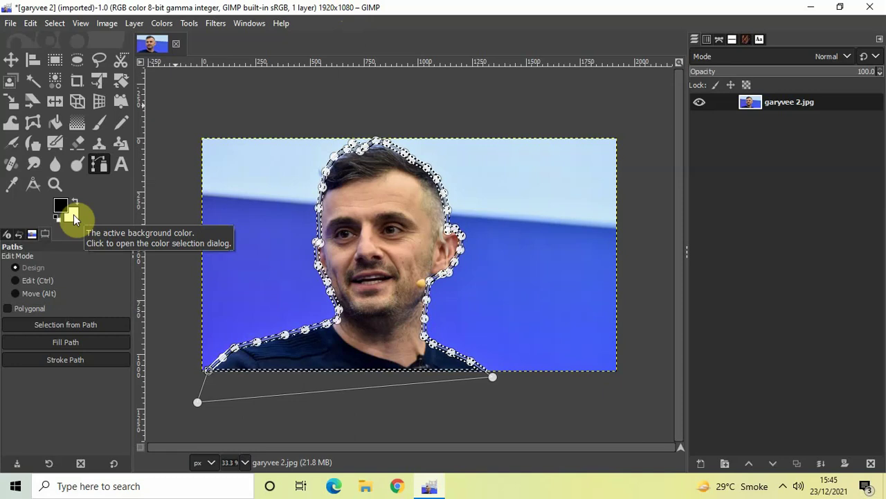
left_click(73, 216)
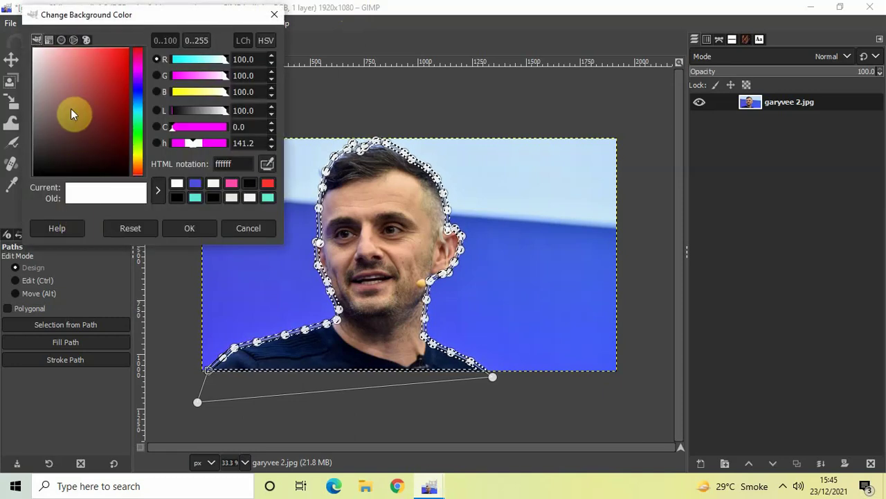
left_click_drag(71, 108, 3, 15)
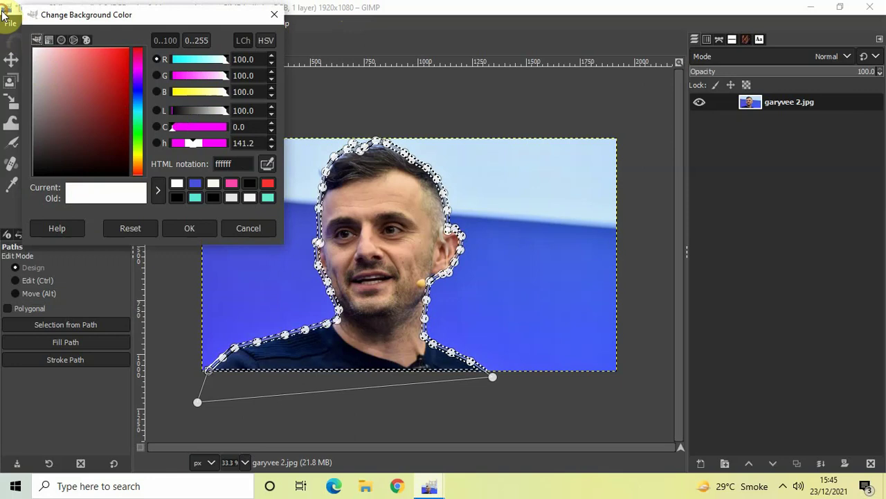
left_click(188, 227)
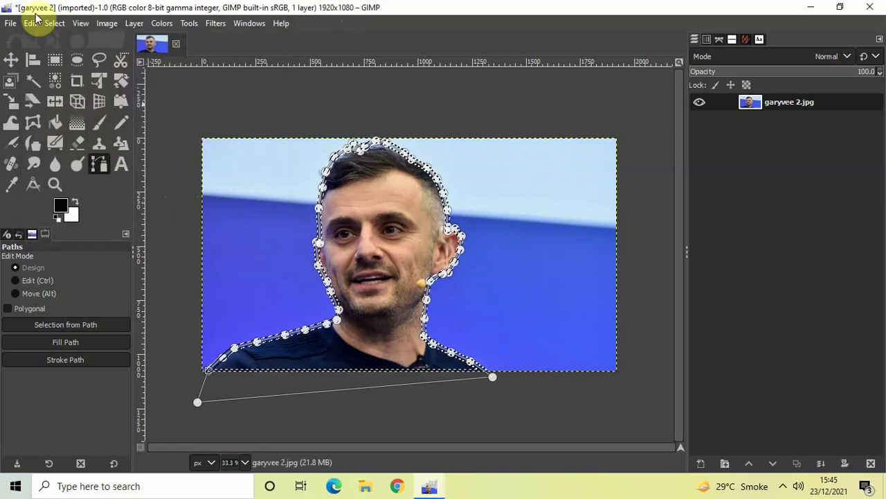
Fill the border band with the white background colour, then set the selection to None
left_click(31, 23)
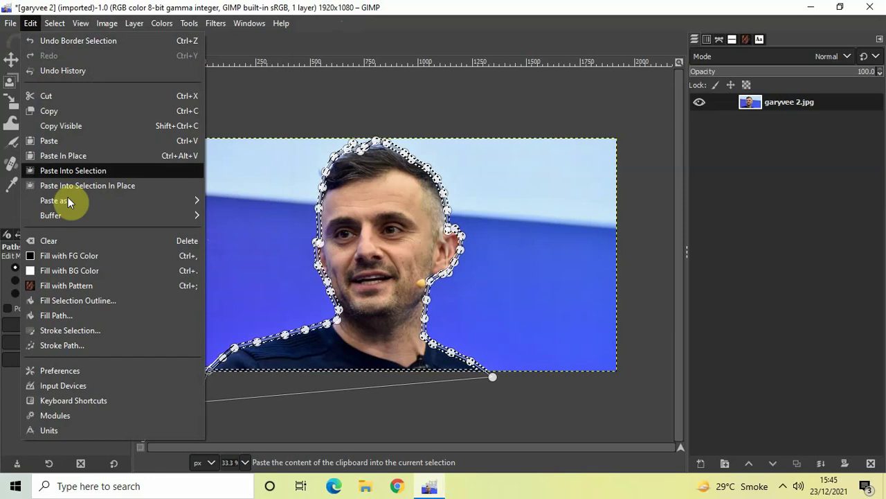
left_click(110, 270)
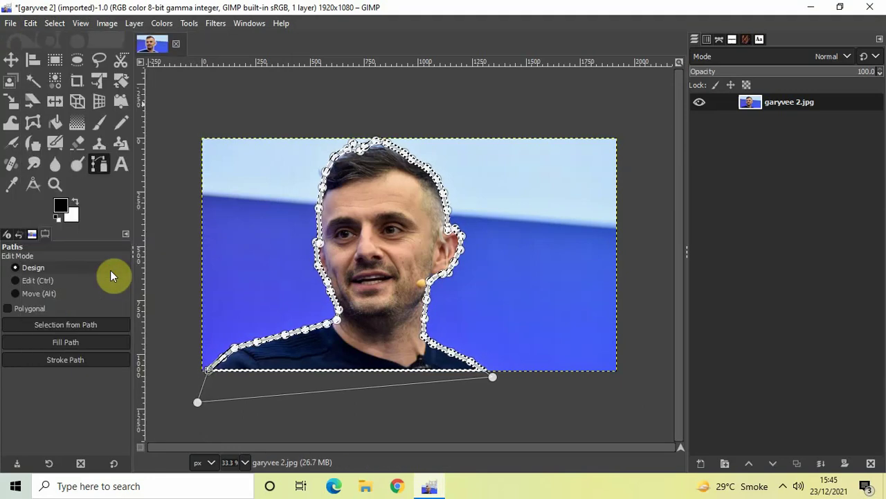
left_click(50, 25)
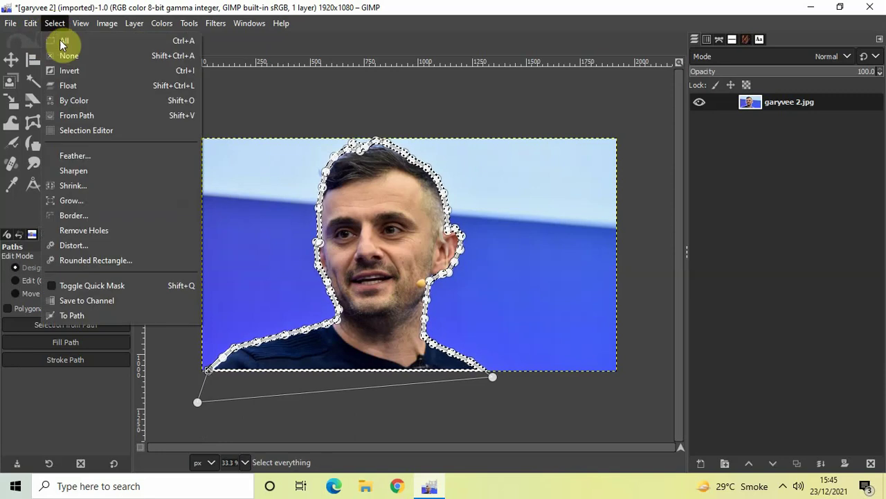
left_click(75, 56)
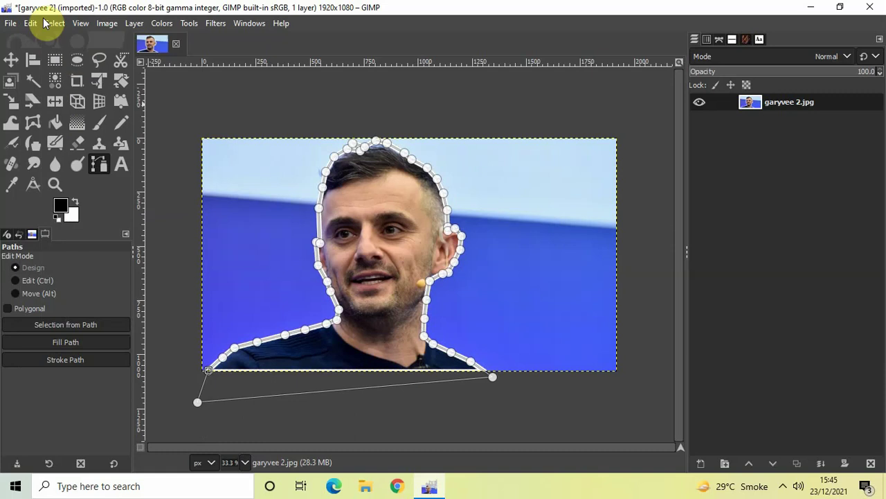
Hide the path markers with the Move tool and zoom in on the white outline
left_click(9, 64)
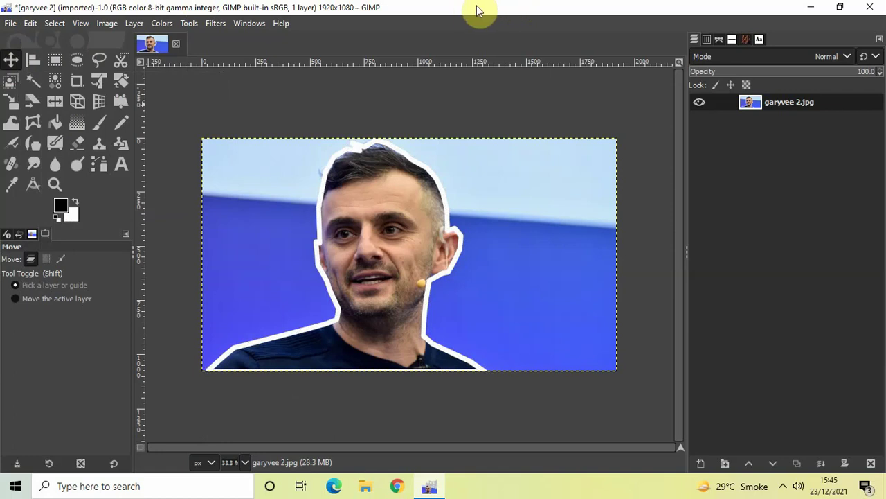
key("plus")
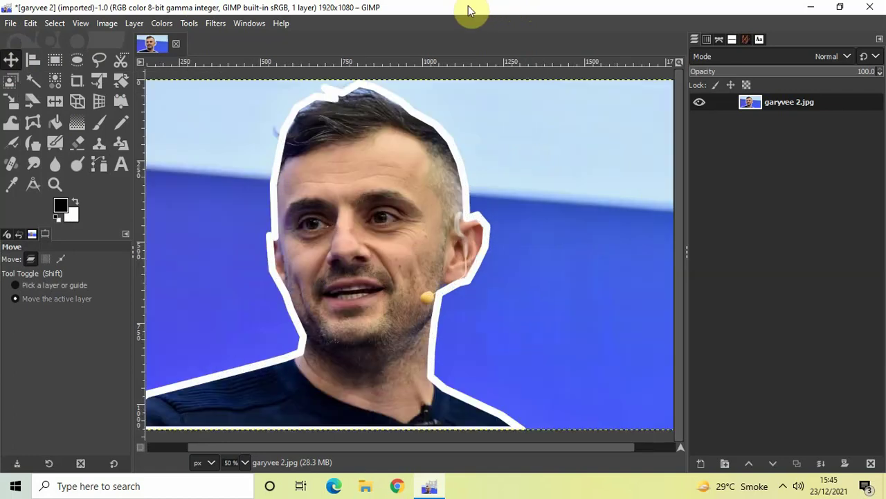